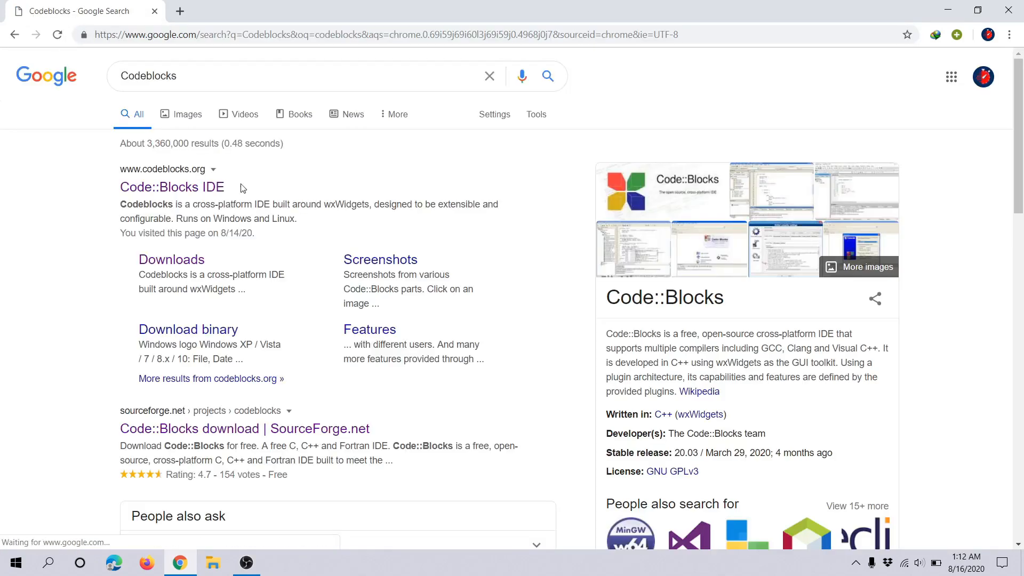
Step: Open the Code::Blocks website's binary release downloads and go to the Windows XP / Vista / 7 / 8.x / 10 packages
scroll(261, 213, down, 5)
scroll(275, 229, up, 5)
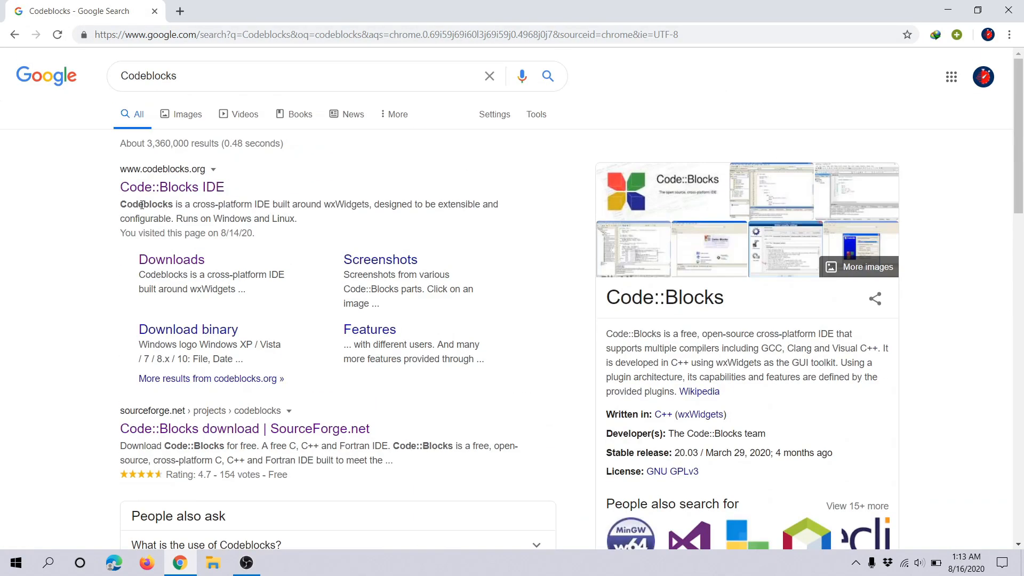
click(173, 188)
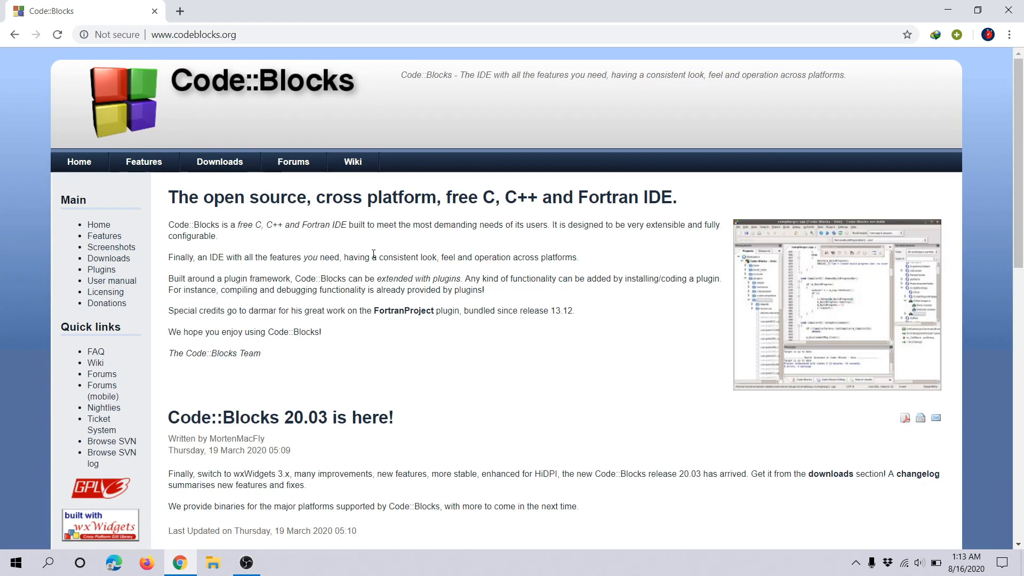
click(225, 167)
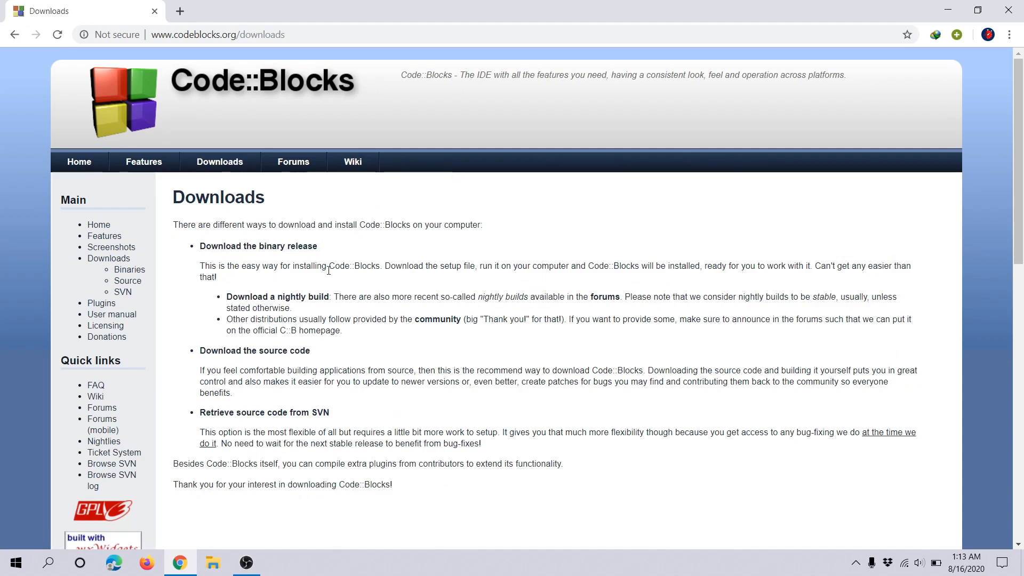
click(265, 246)
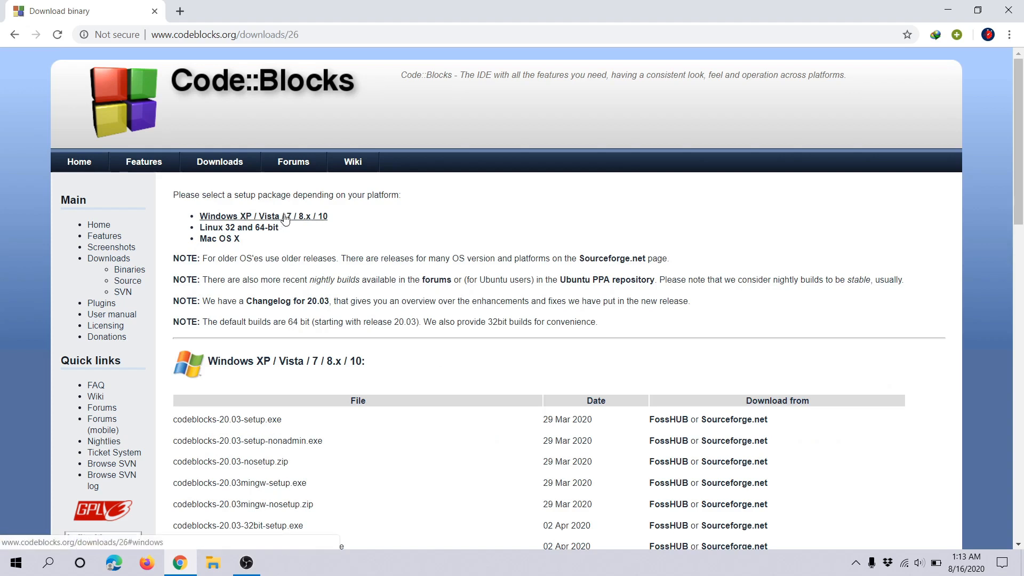
click(238, 217)
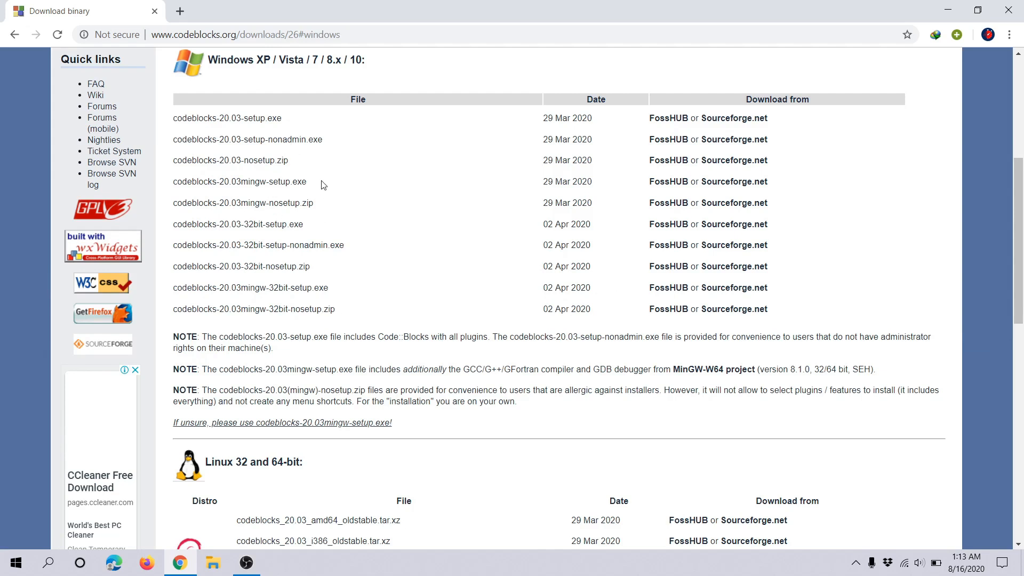
Step: Start downloading codeblocks-20.03mingw-setup.exe from Sourceforge.net
drag(295, 180, 223, 180)
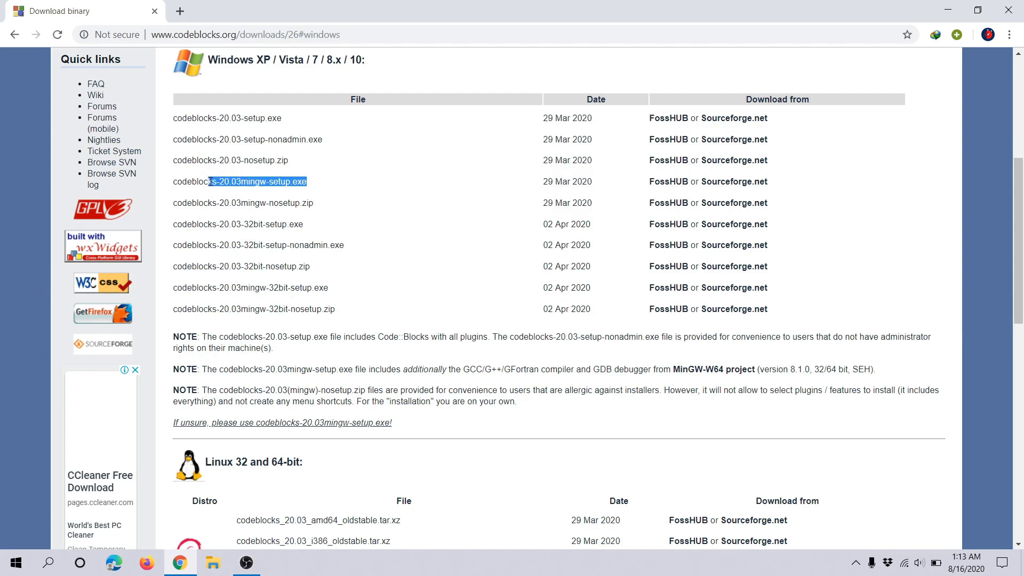
click(315, 183)
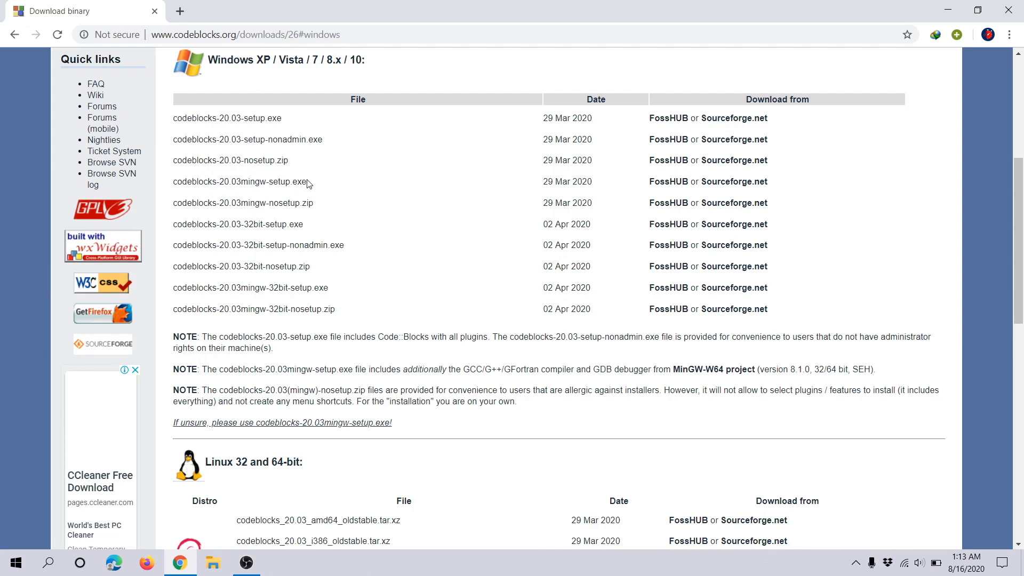
drag(305, 182, 178, 182)
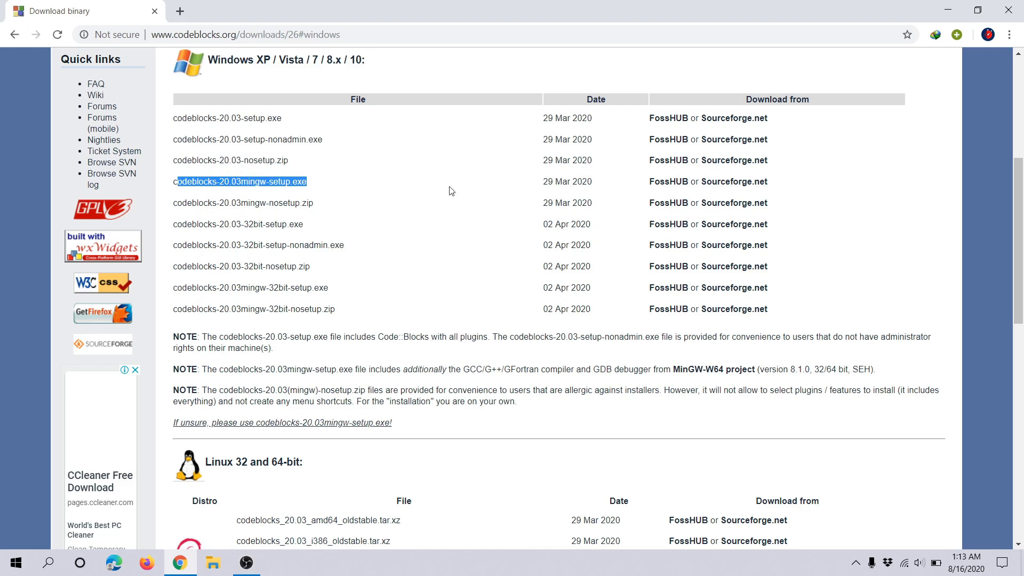
click(657, 185)
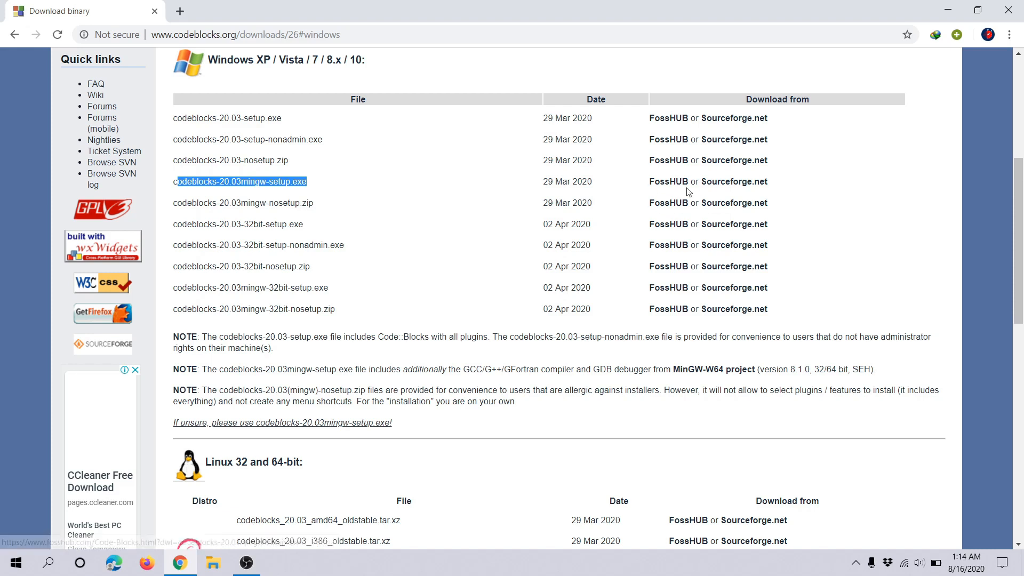
click(725, 185)
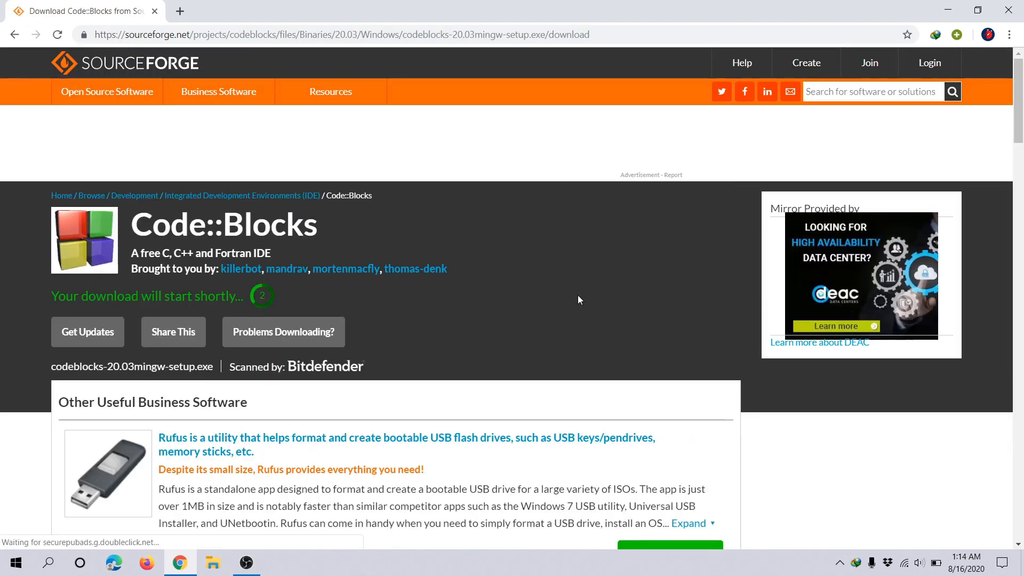
scroll(495, 309, down, 5)
scroll(365, 321, up, 5)
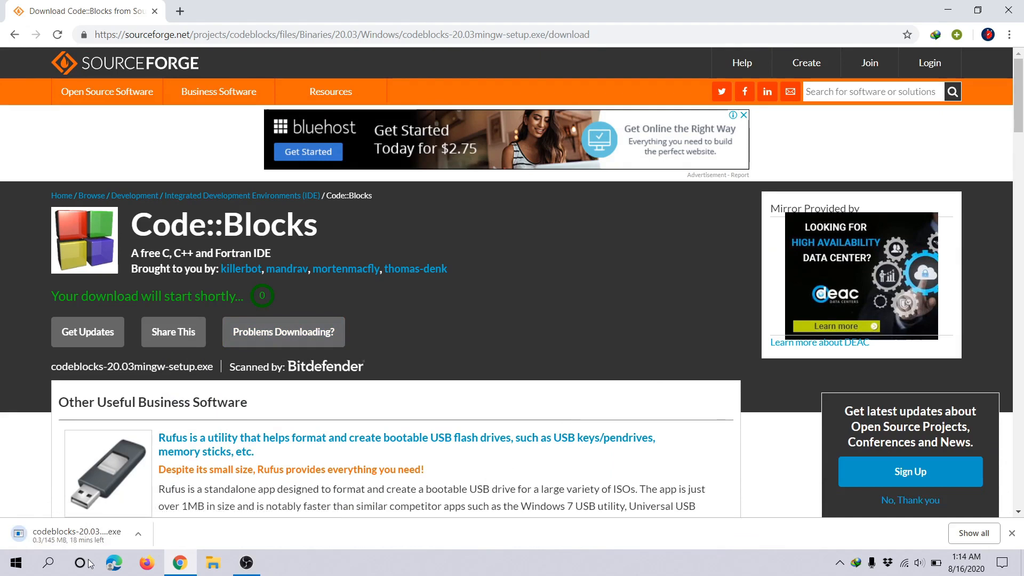
Step: Cancel the running installer download and close the browser
right_click(86, 535)
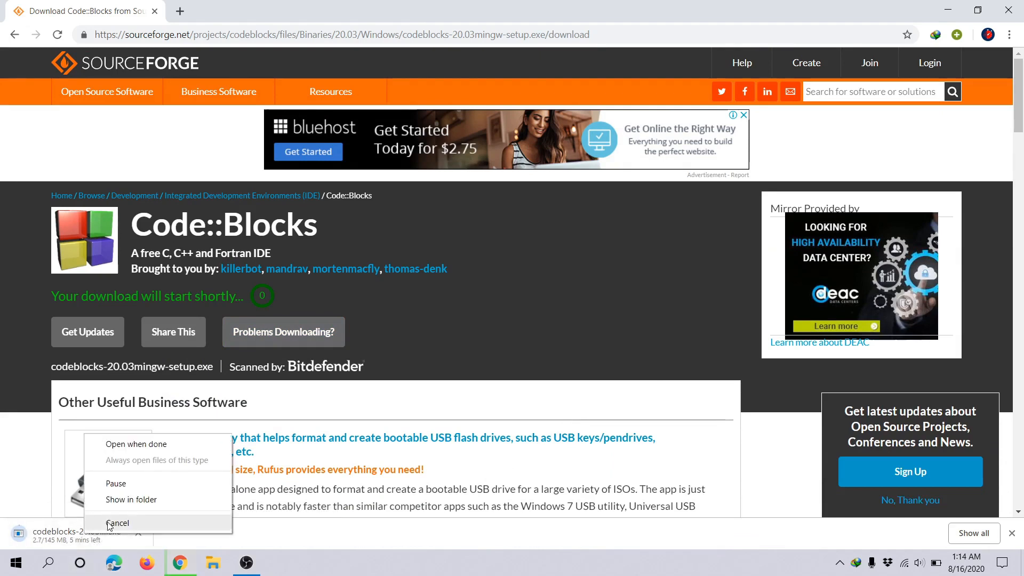
click(110, 523)
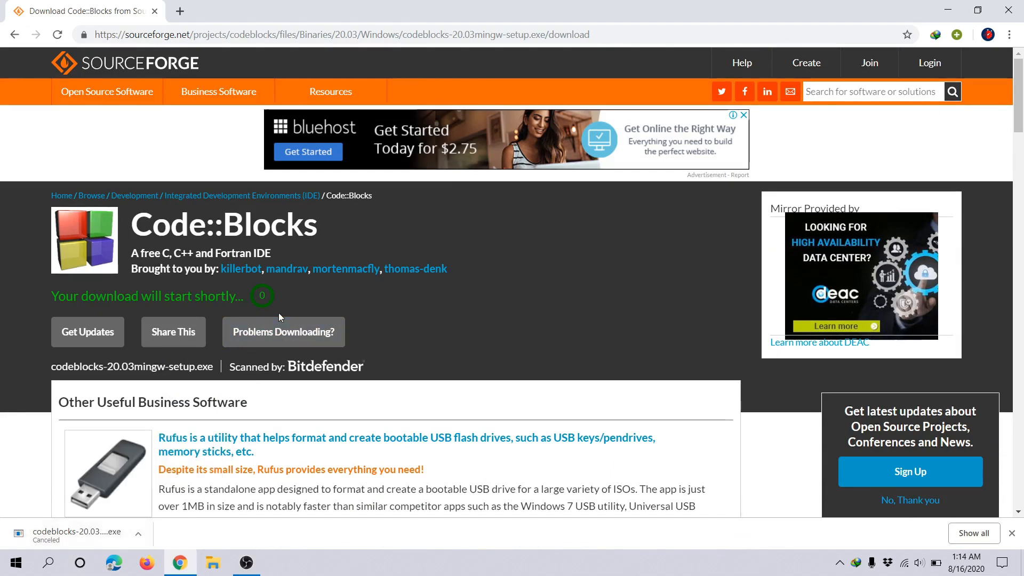
click(1001, 9)
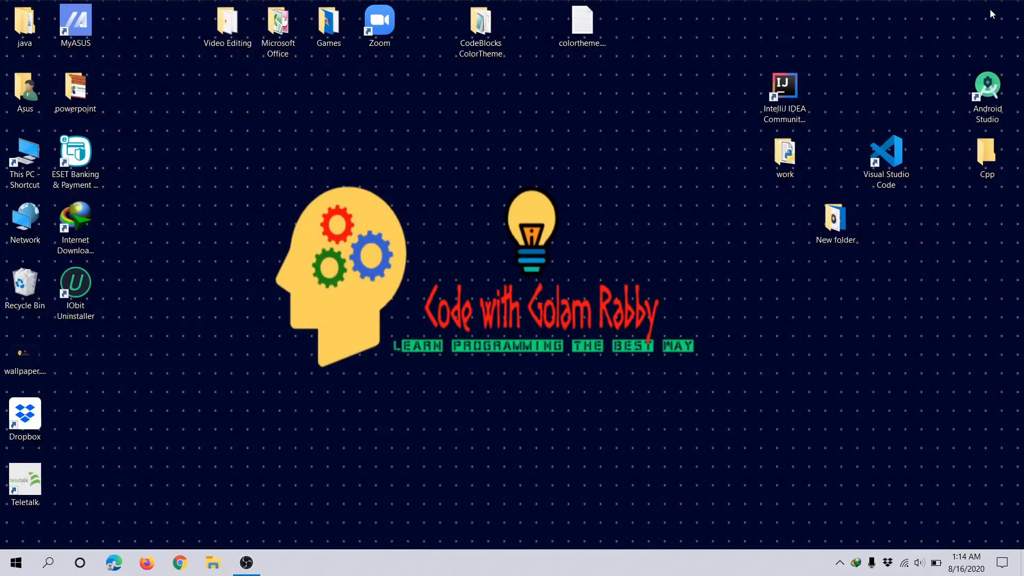
Step: Run codeblocks-20.03mingw-setup.exe from the Downloads folder, and enable Install Monitor for the new installation, closing the web page it opens
click(29, 174)
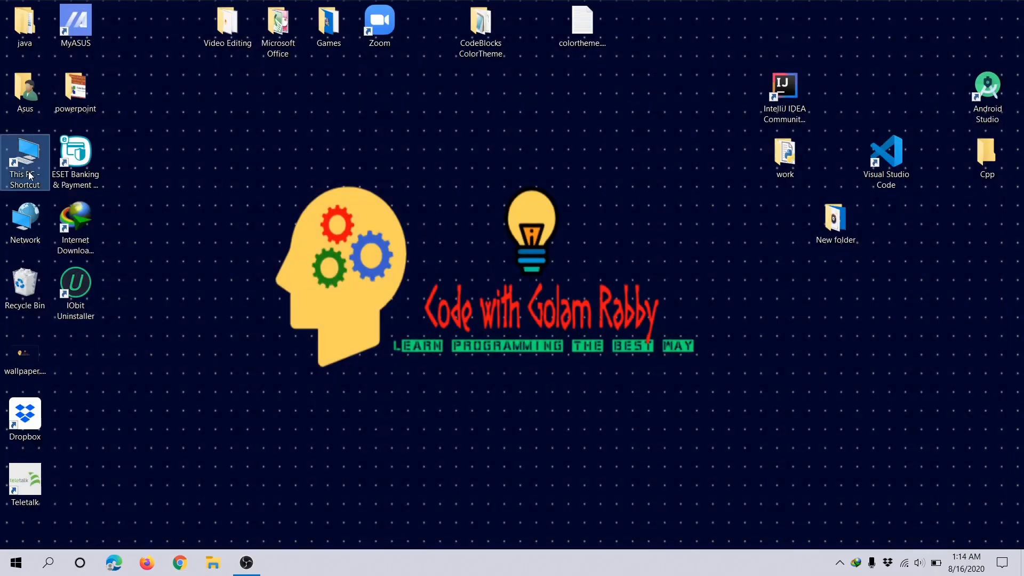
double_click(30, 174)
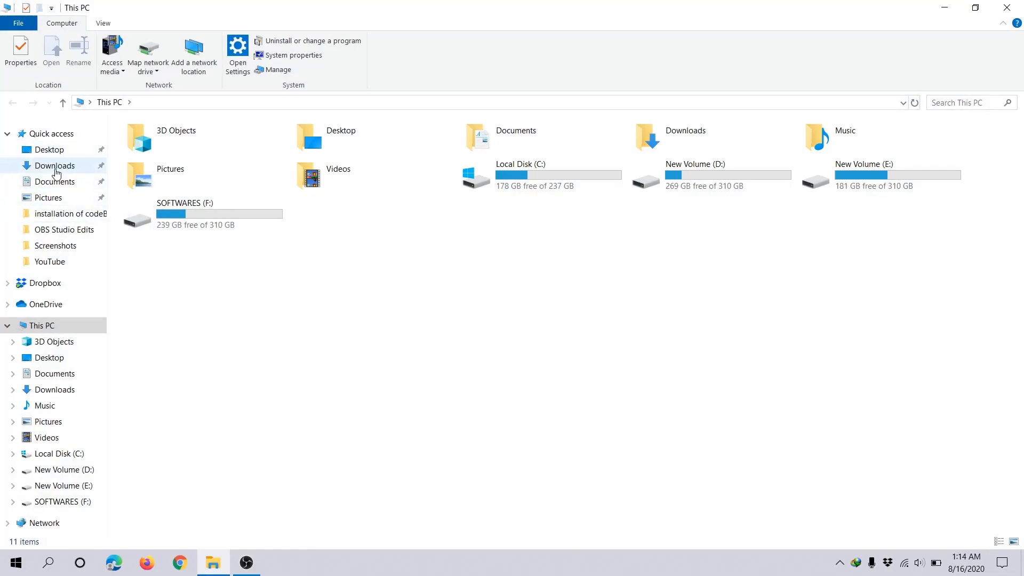
click(55, 166)
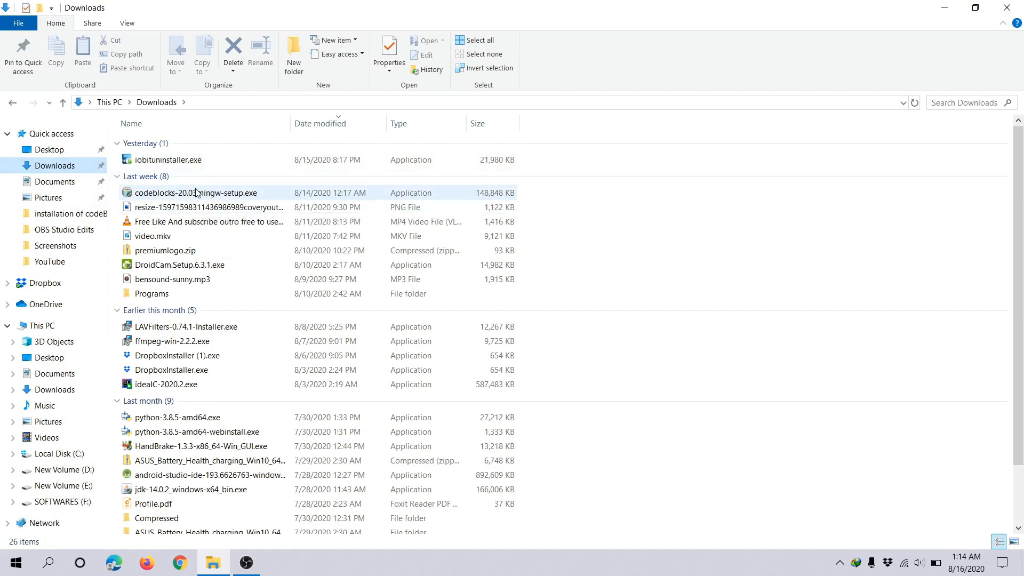
double_click(239, 194)
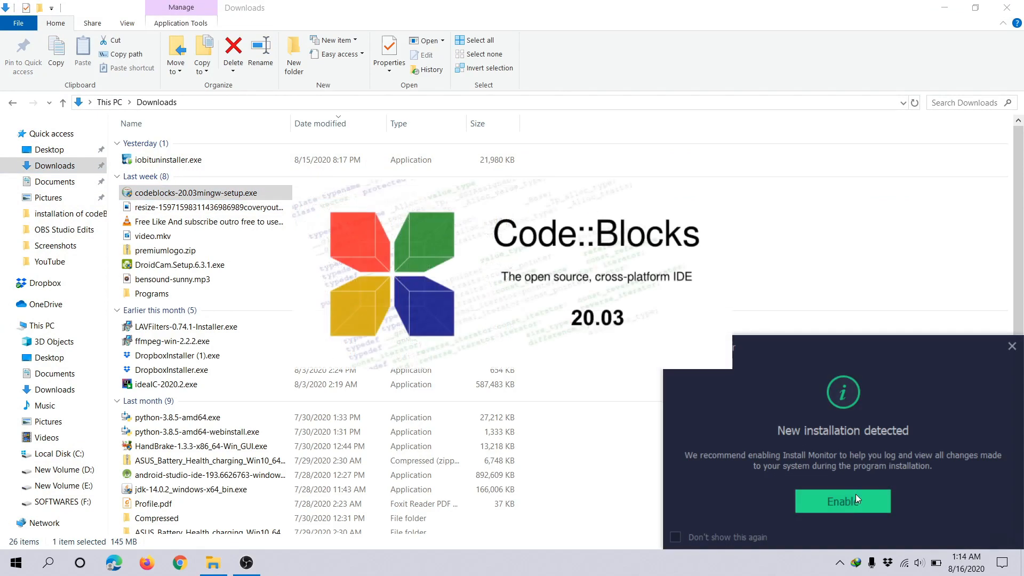
click(847, 506)
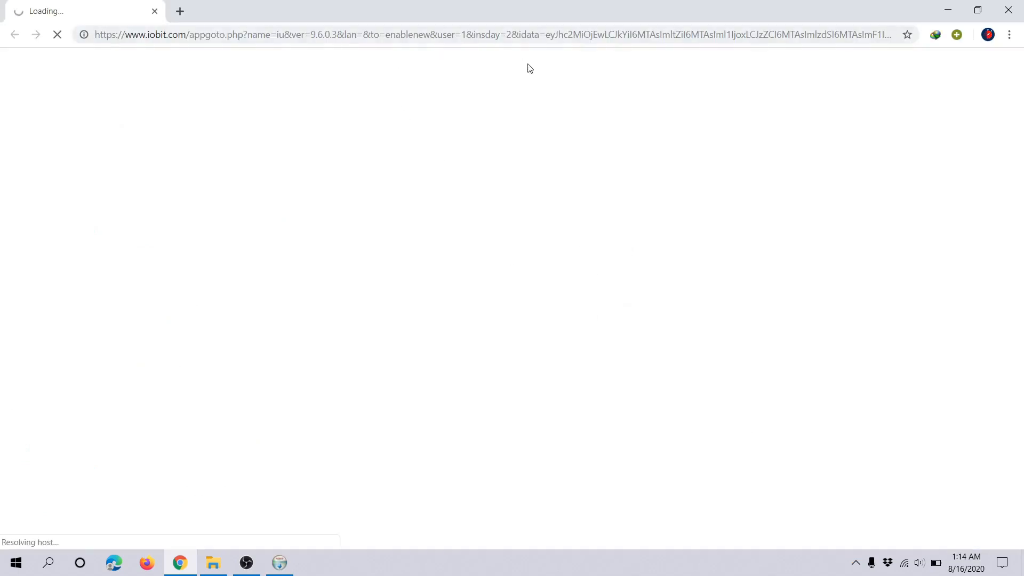
click(154, 11)
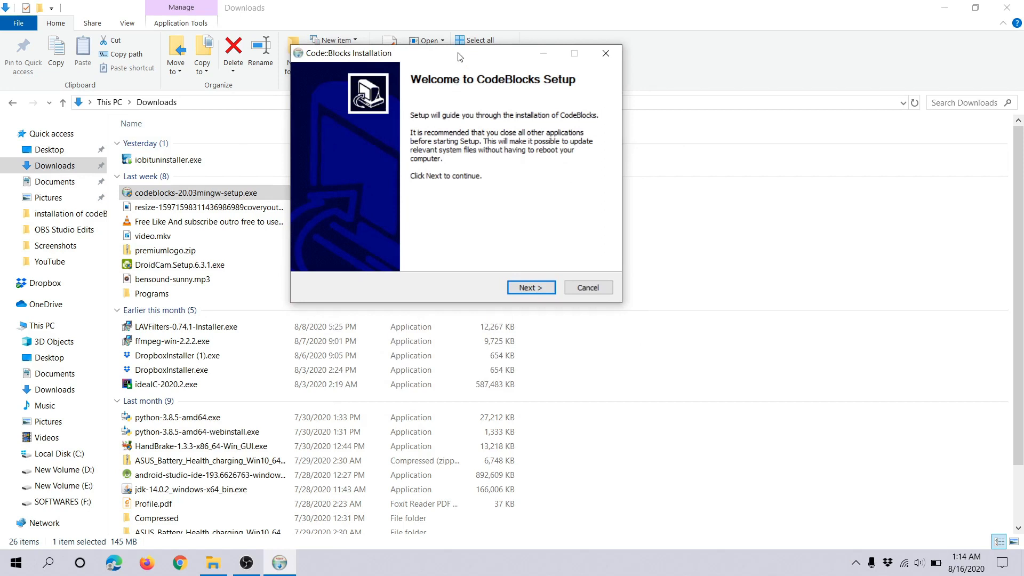
Step: Accept the licence and install the full set of CodeBlocks components in C:\Program Files\CodeBlocks
drag(459, 57, 477, 122)
click(560, 356)
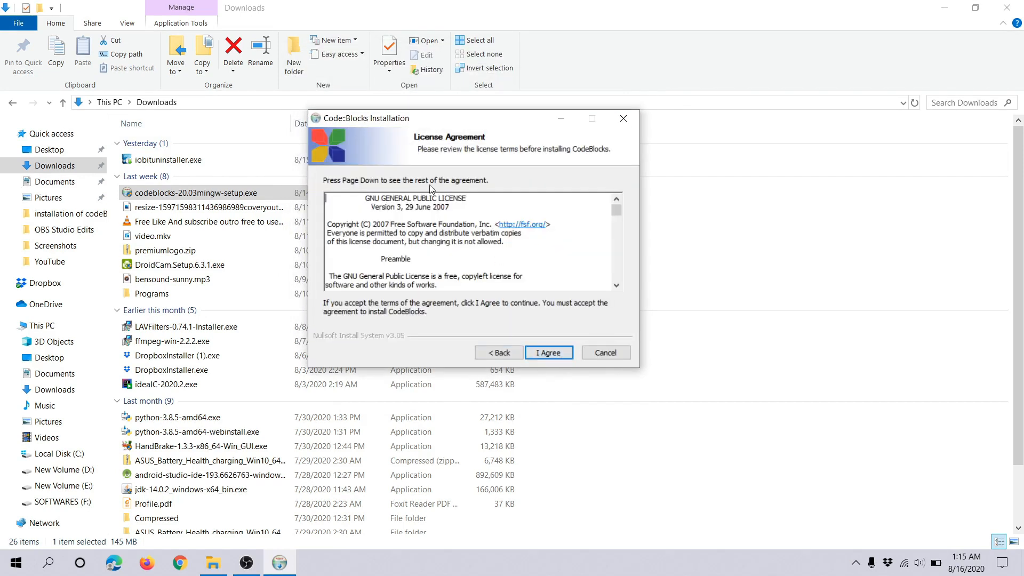
click(549, 353)
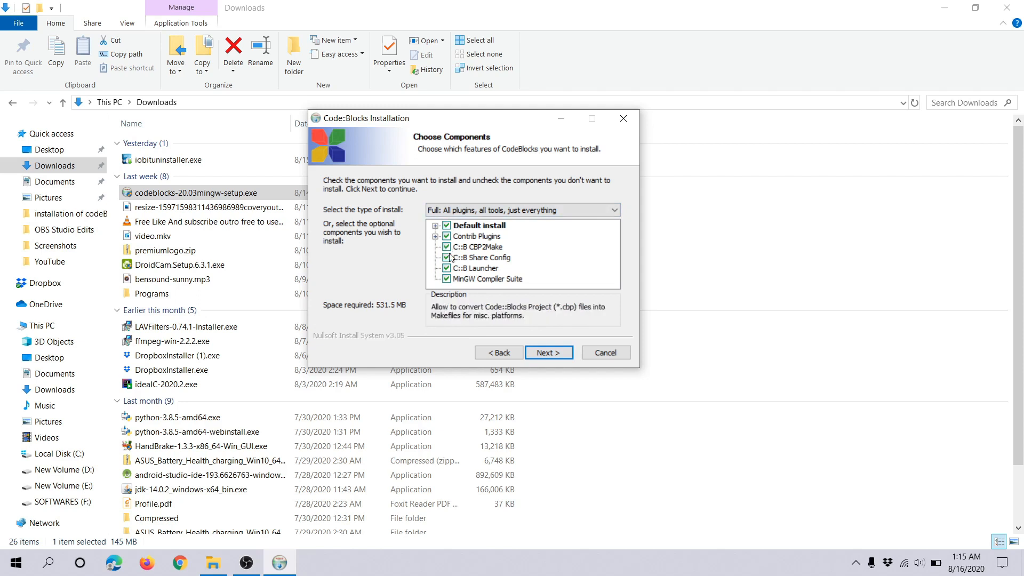
click(561, 353)
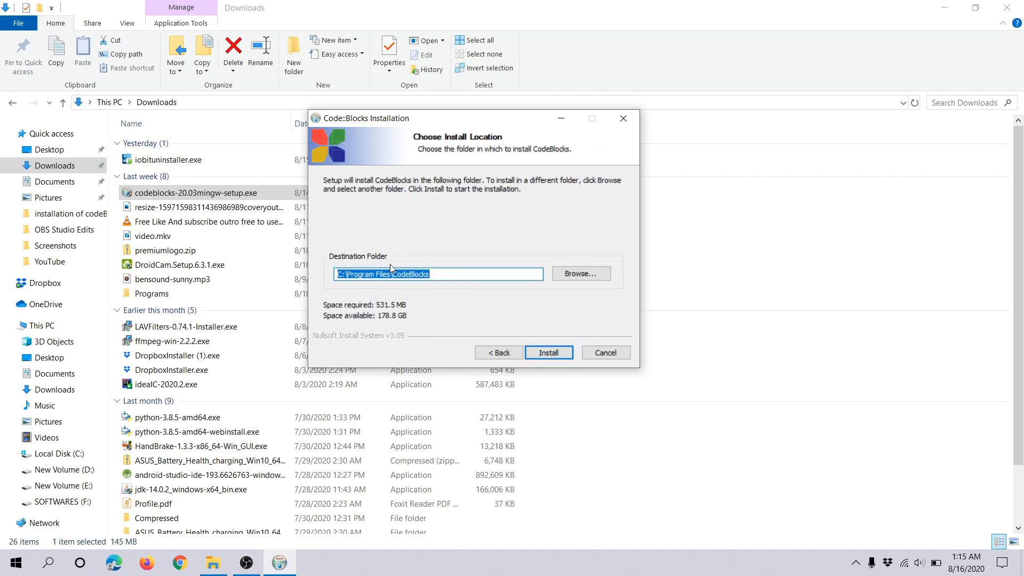
click(581, 273)
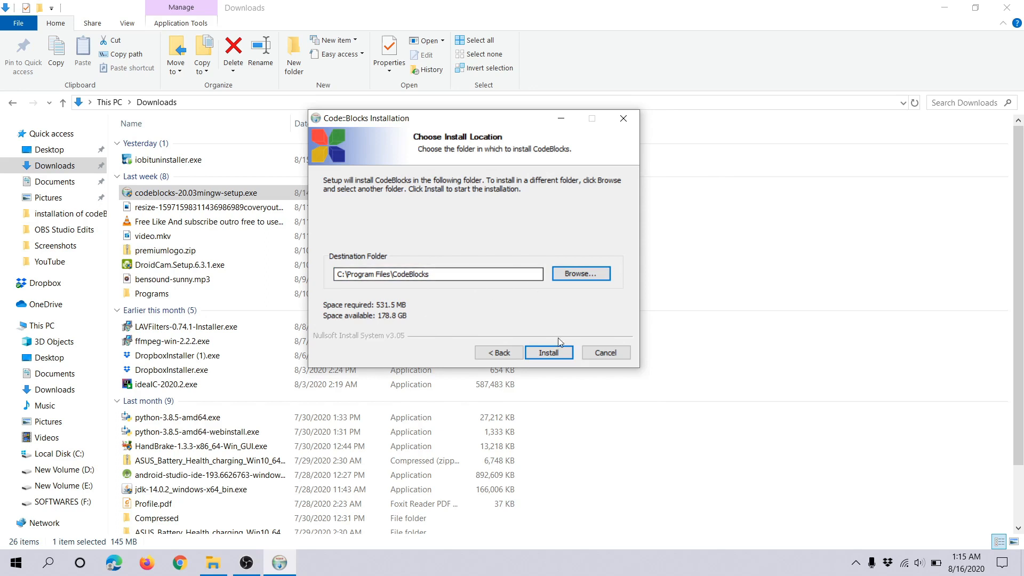
click(560, 355)
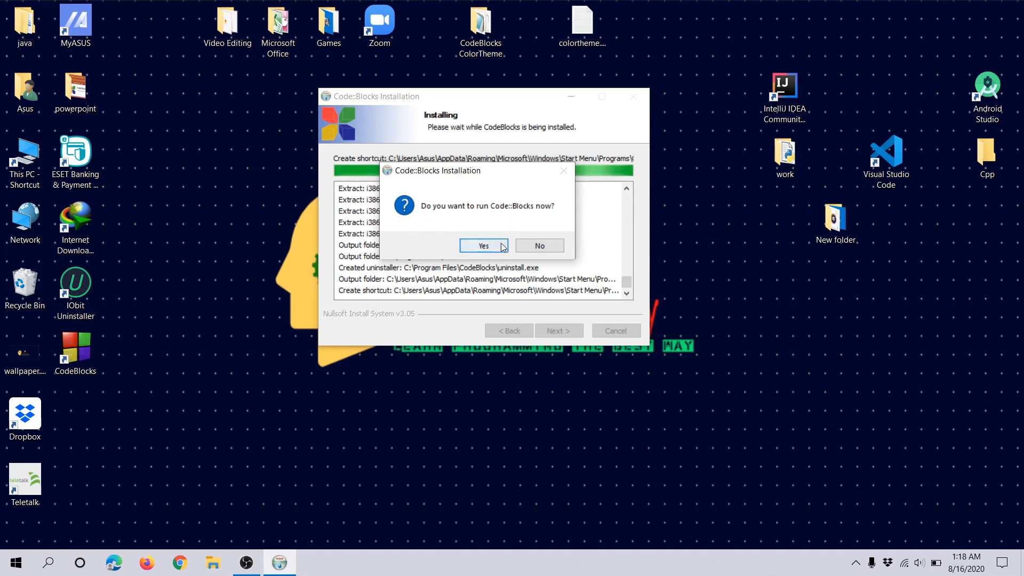
Step: Decline to run Code::Blocks immediately and finish the setup wizard
click(534, 246)
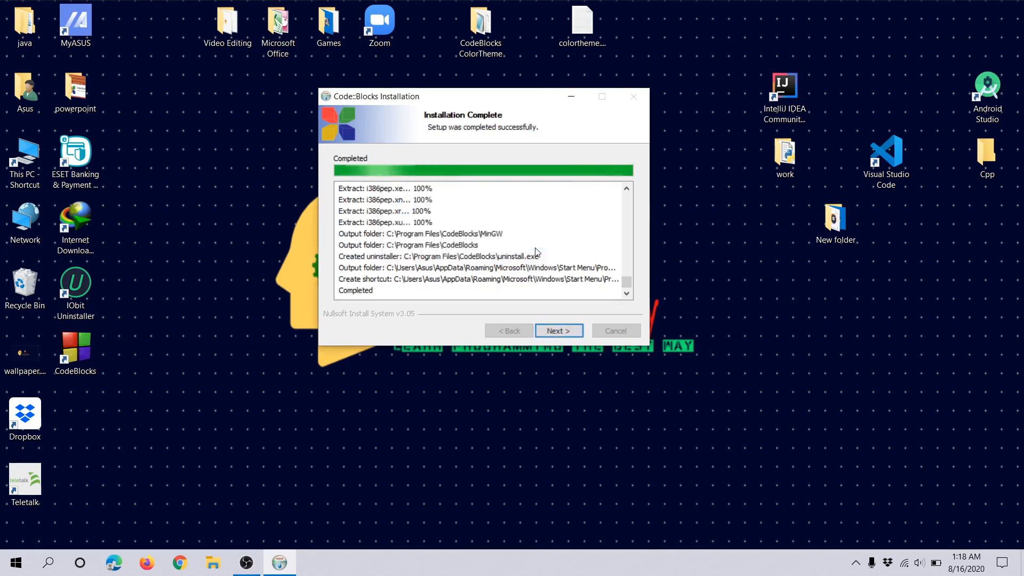
click(553, 331)
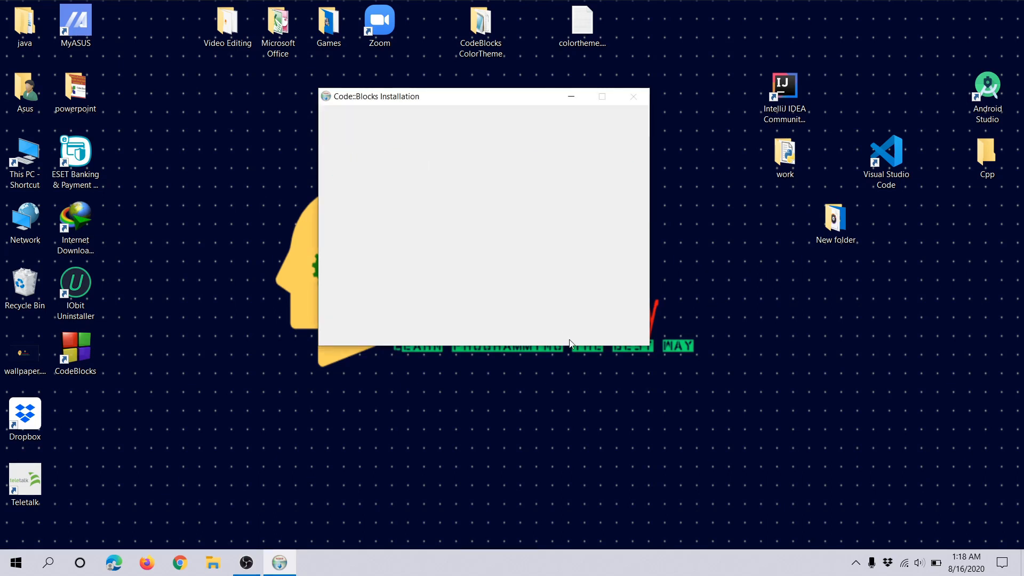
click(567, 330)
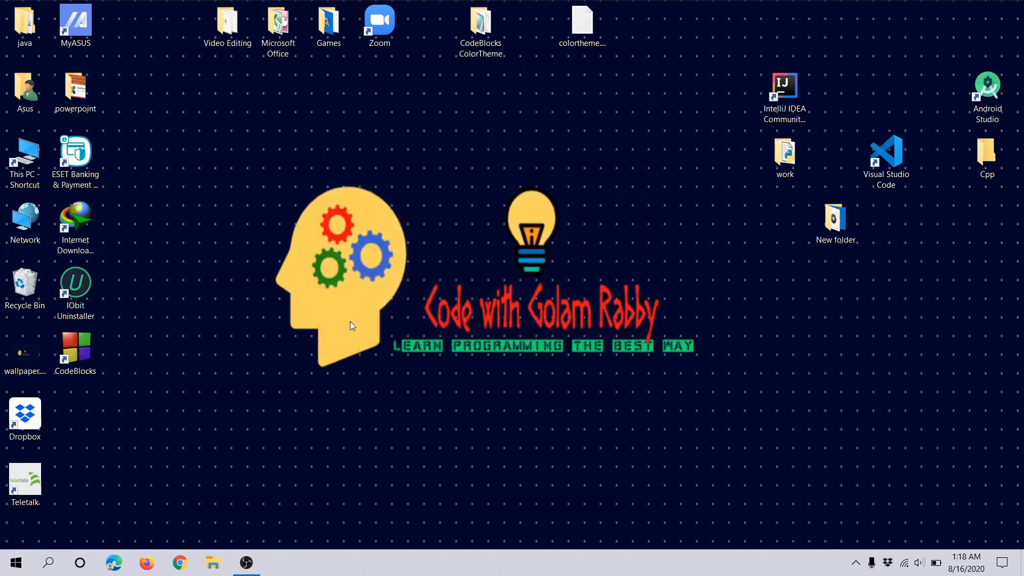
Step: Launch CodeBlocks from its desktop shortcut and accept GNU GCC Compiler as the default compiler, dismissing the uninstaller's notification
double_click(88, 366)
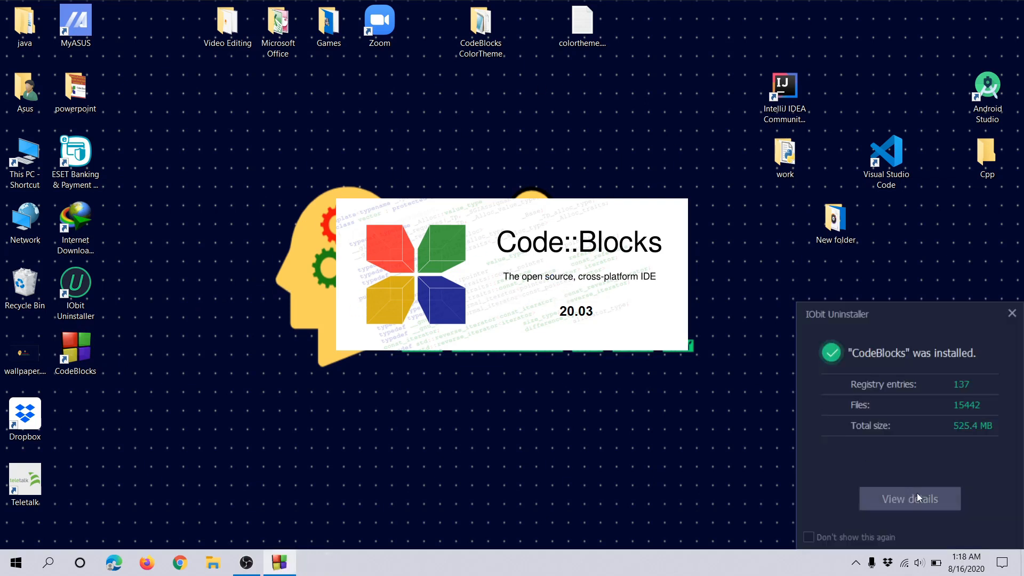
click(1012, 313)
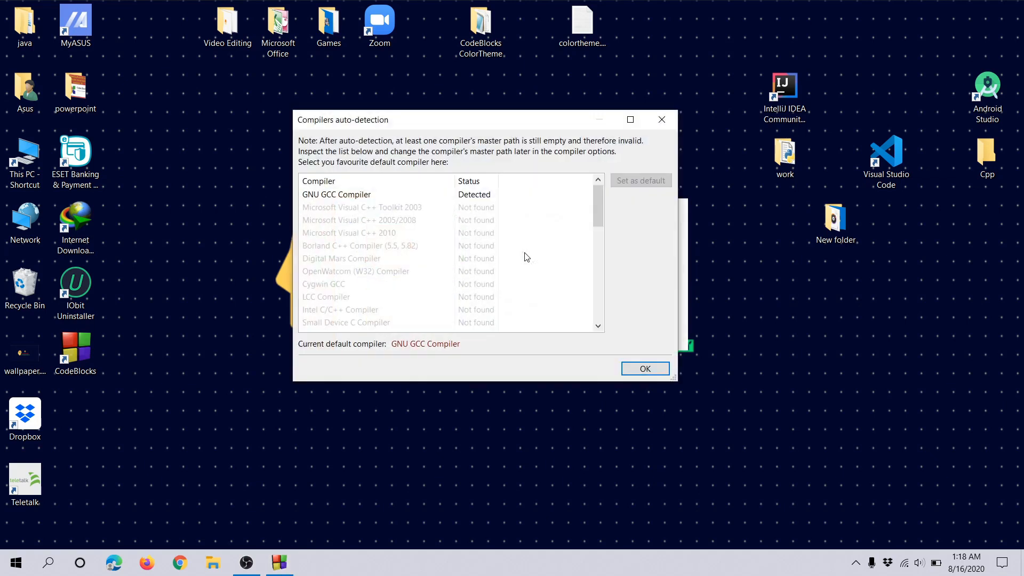
drag(506, 121, 439, 140)
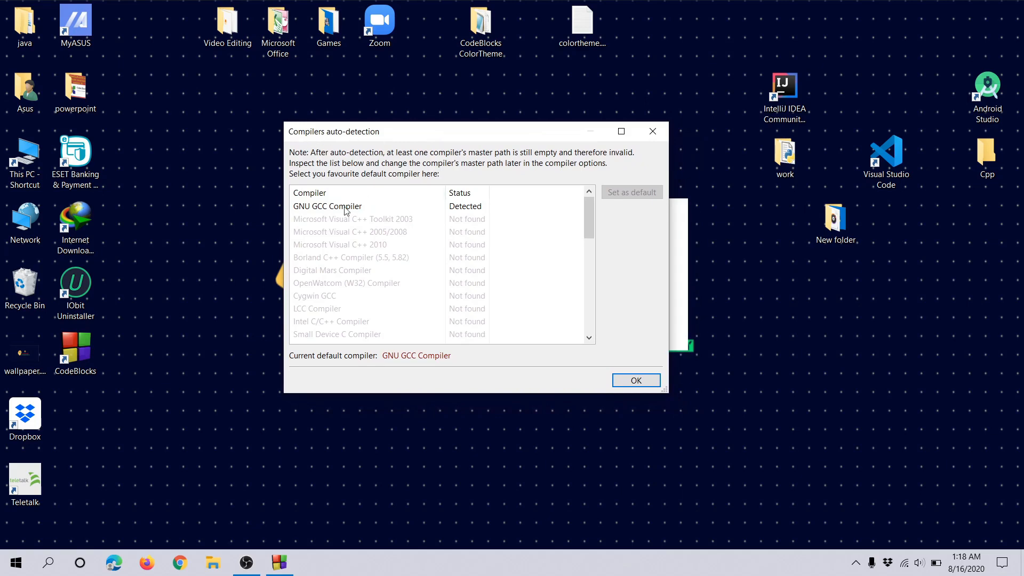
key(Return)
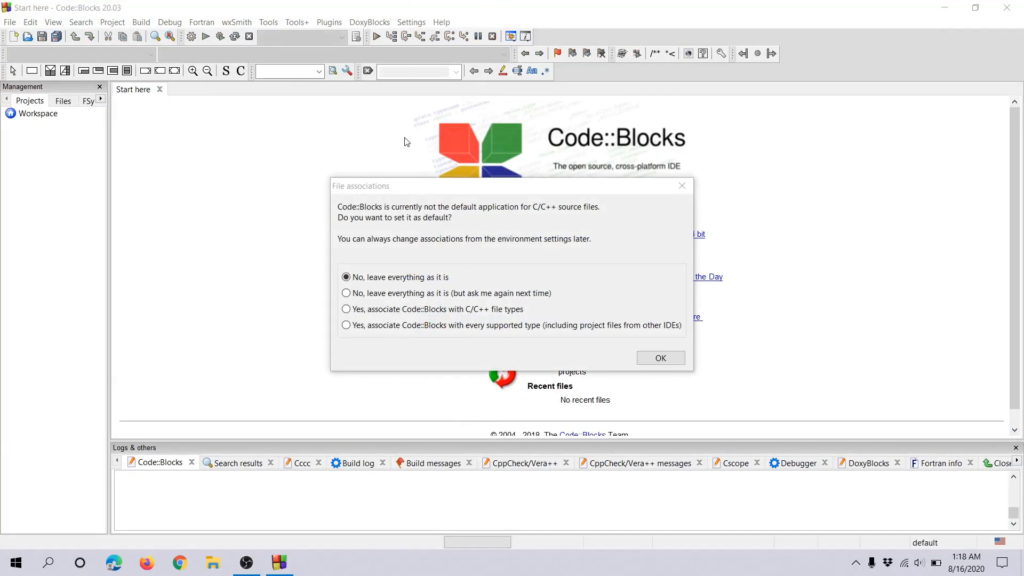
Step: Leave the C/C++ file associations as they are, using "No, leave everything as it is"
drag(486, 188, 501, 117)
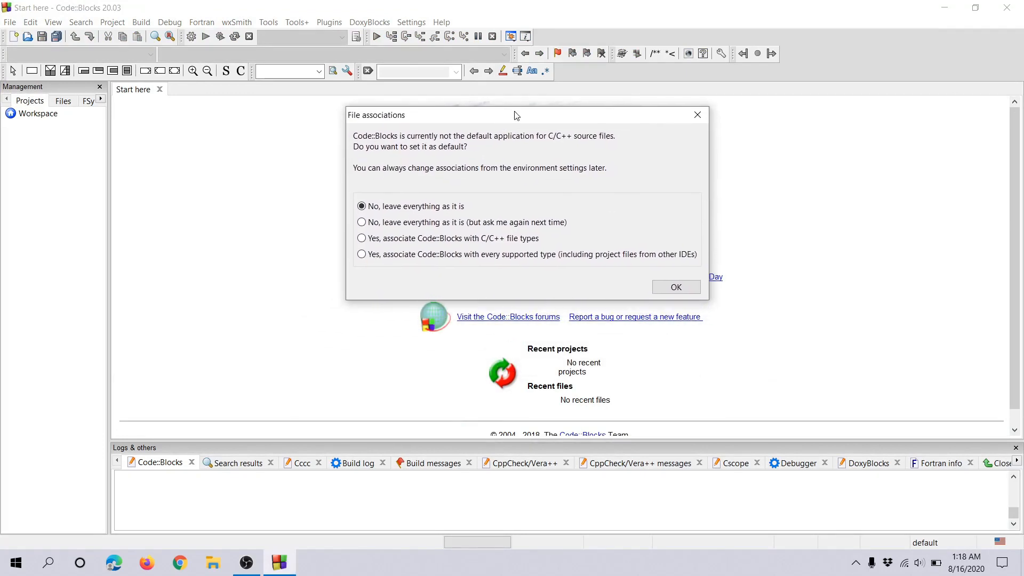
click(678, 287)
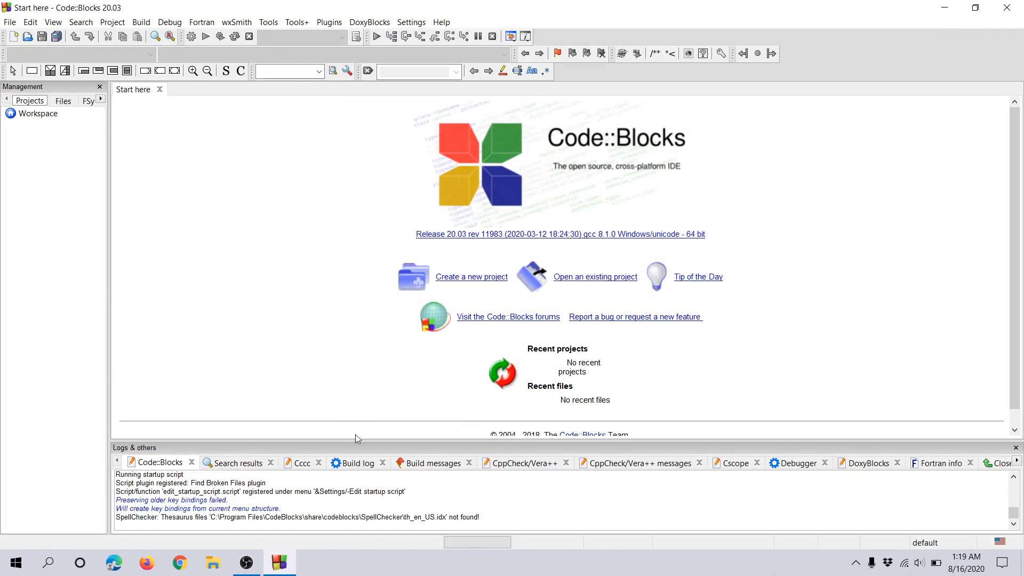